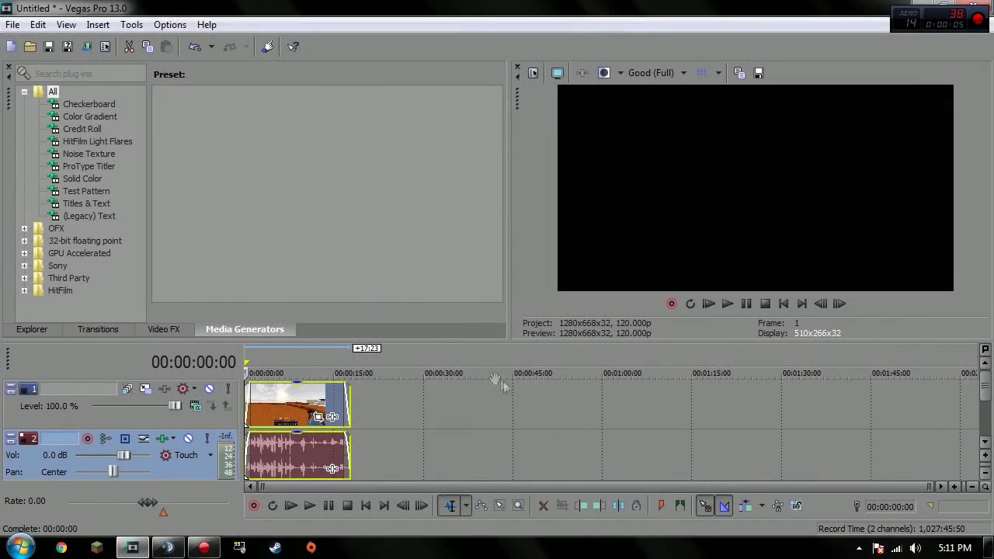
Step: Scrub the Minecraft clip's playhead to about 8 seconds so that frame shows in the preview
{"action": "left_click", "coordinate": [980, 442]}
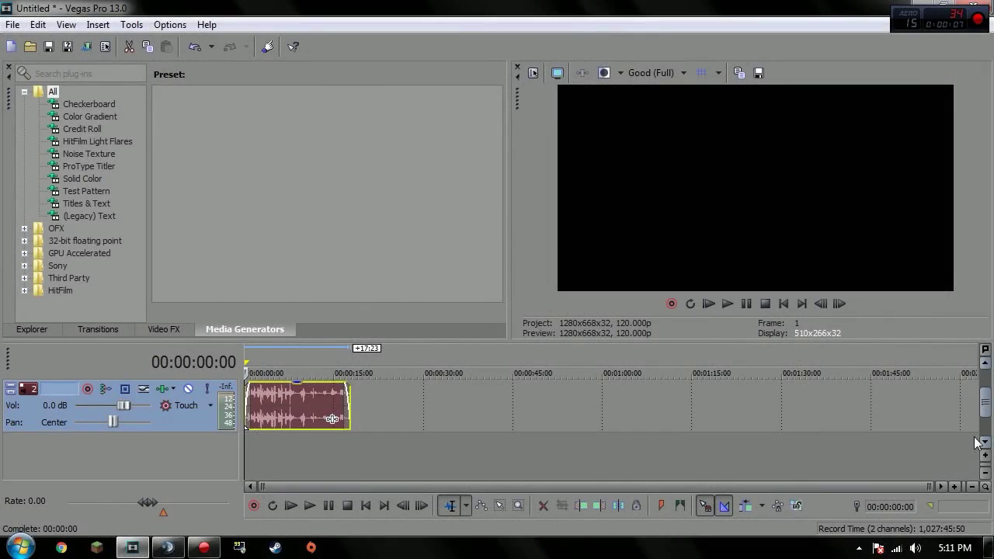
{"action": "left_click_drag", "start_coordinate": [983, 409], "coordinate": [984, 386]}
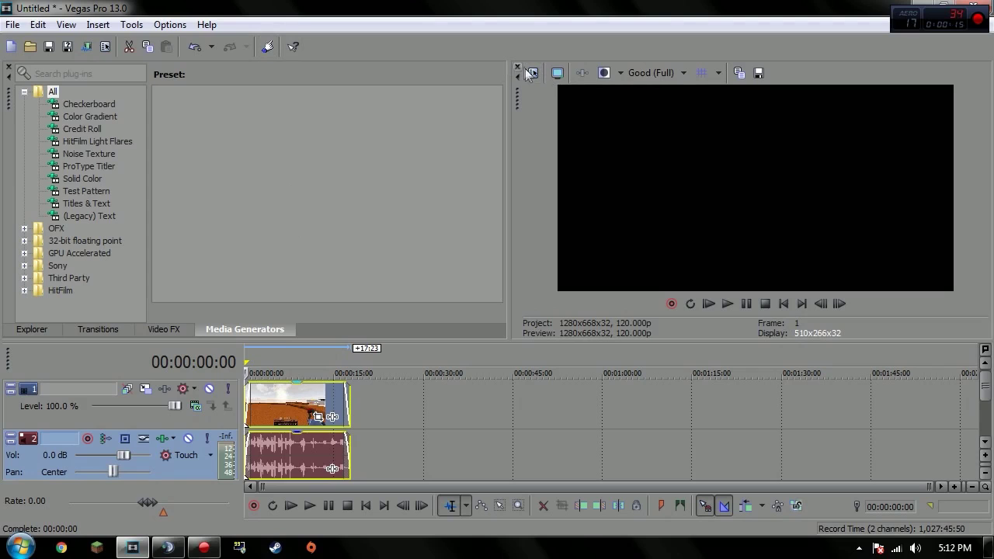
{"action": "left_click_drag", "start_coordinate": [323, 373], "coordinate": [290, 421]}
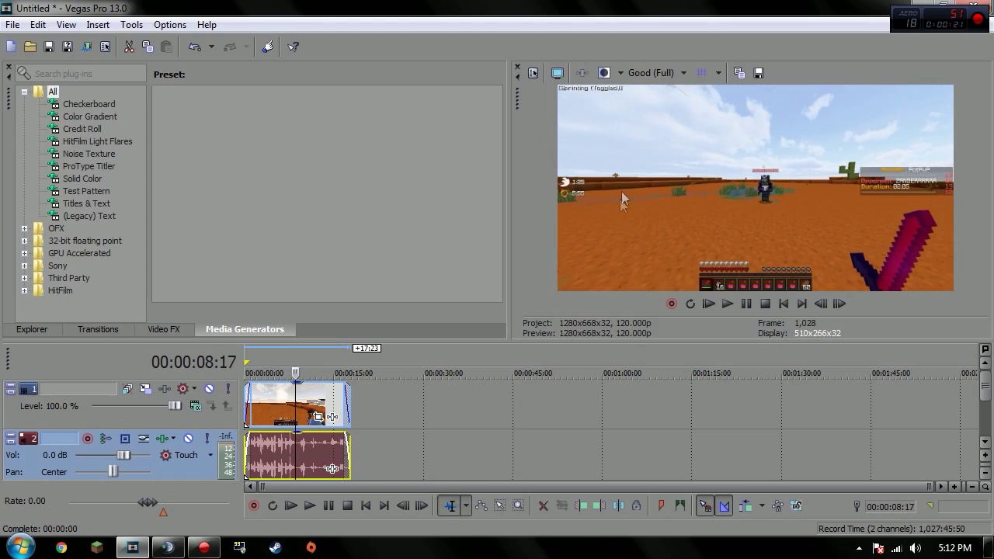
Step: Switch the project template to Custom (1920x1080, 120.000 fps), giving width 1,920 and height 1,080
{"action": "left_click", "coordinate": [534, 80]}
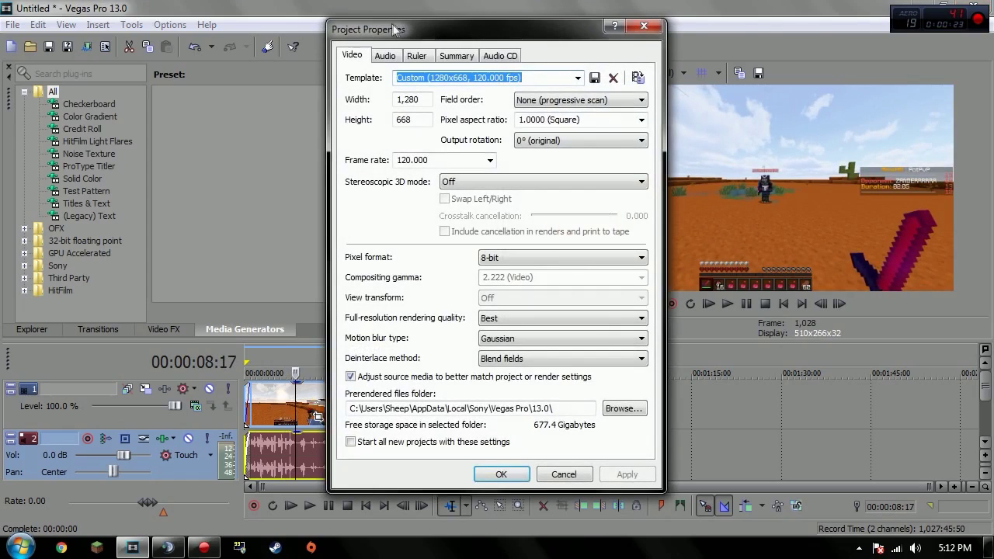
{"action": "left_click_drag", "start_coordinate": [398, 28], "coordinate": [364, 26]}
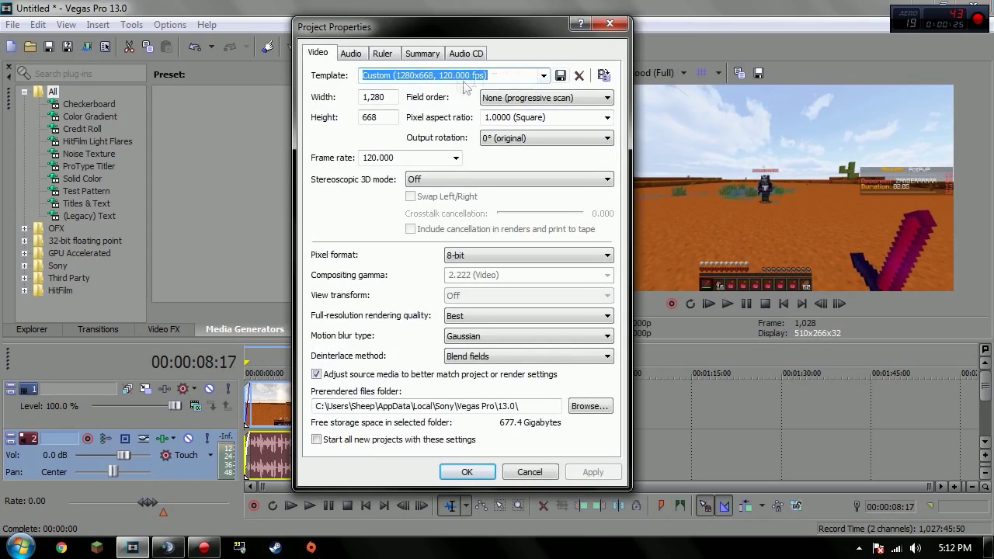
{"action": "left_click", "coordinate": [543, 75]}
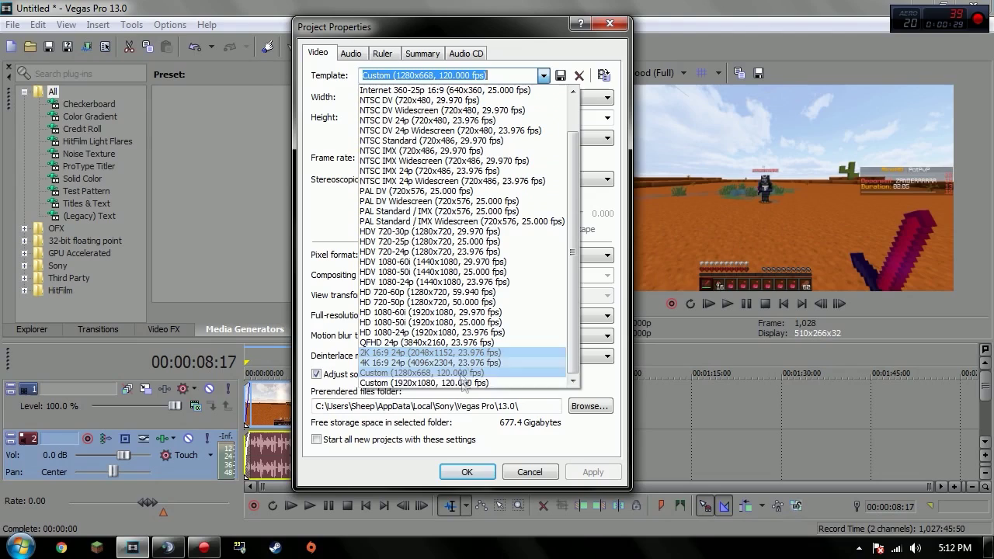
{"action": "left_click", "coordinate": [423, 383]}
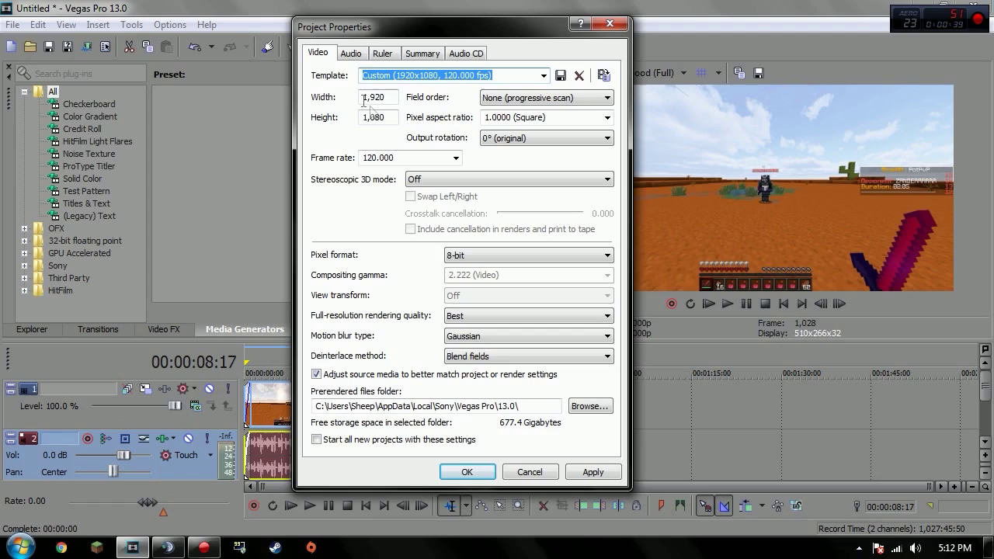
Step: Review the field order, square pixel aspect ratio and 120.000 frame rate, leaving them unchanged
{"action": "left_click", "coordinate": [534, 99]}
{"action": "left_click", "coordinate": [533, 99]}
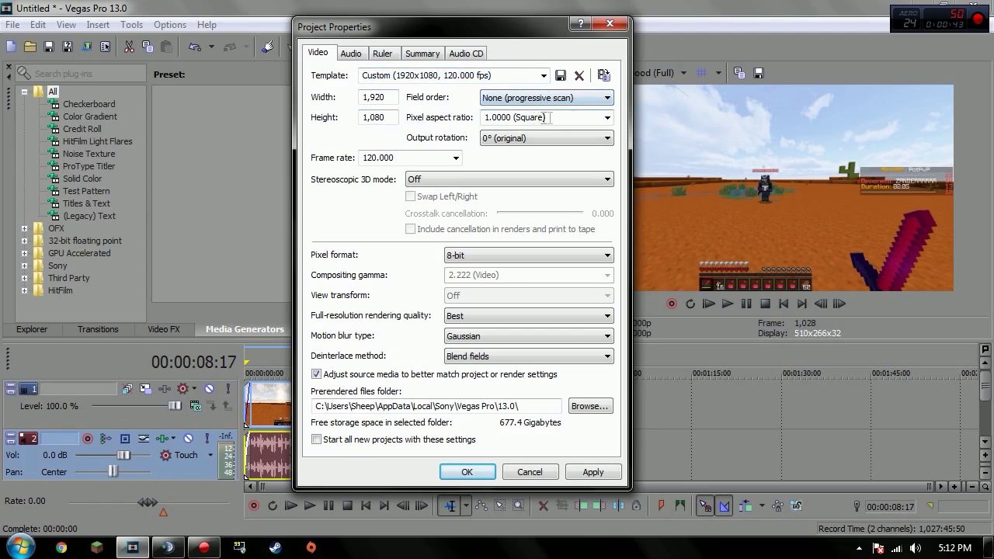
{"action": "left_click", "coordinate": [605, 118]}
{"action": "left_click", "coordinate": [604, 118]}
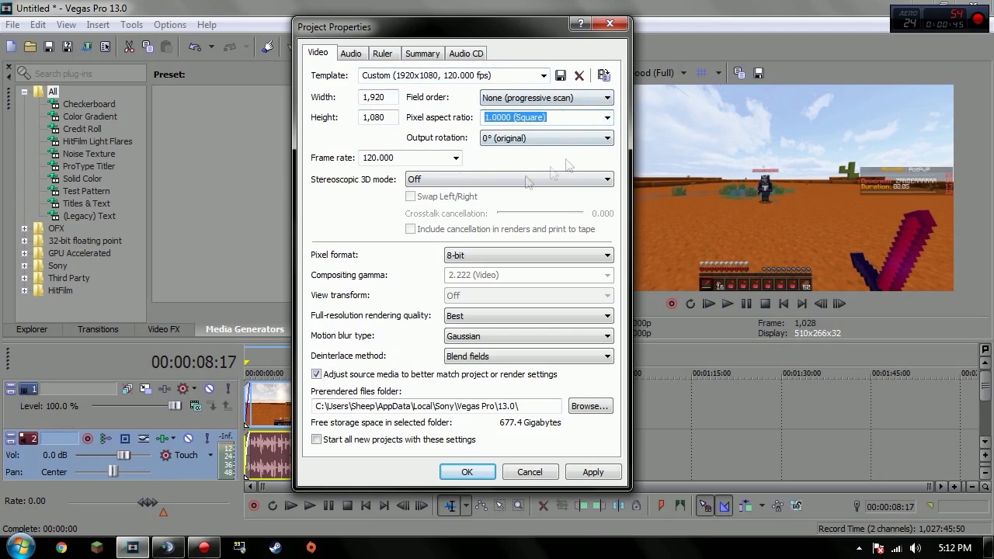
{"action": "left_click", "coordinate": [420, 158]}
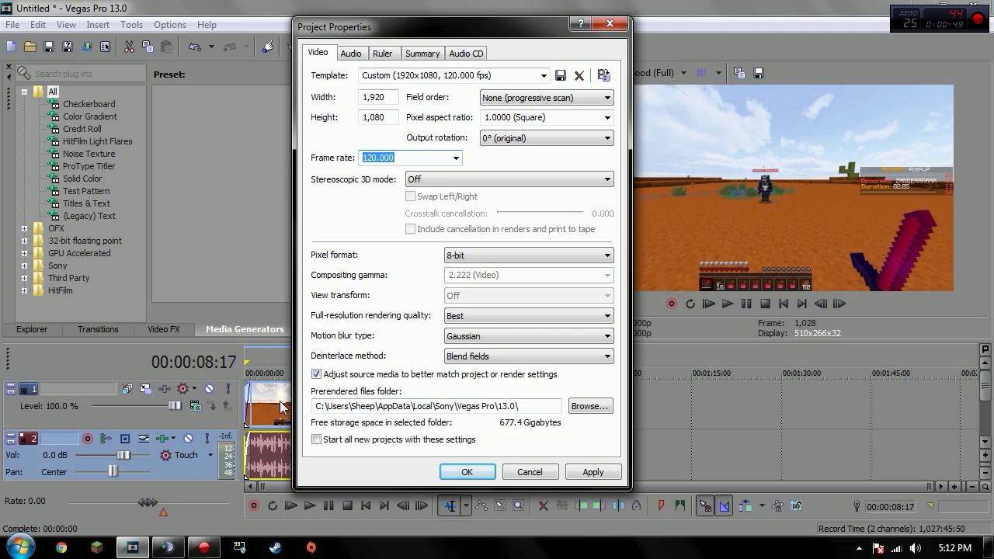
{"action": "left_click", "coordinate": [425, 161]}
{"action": "left_click_drag", "start_coordinate": [373, 157], "coordinate": [342, 148]}
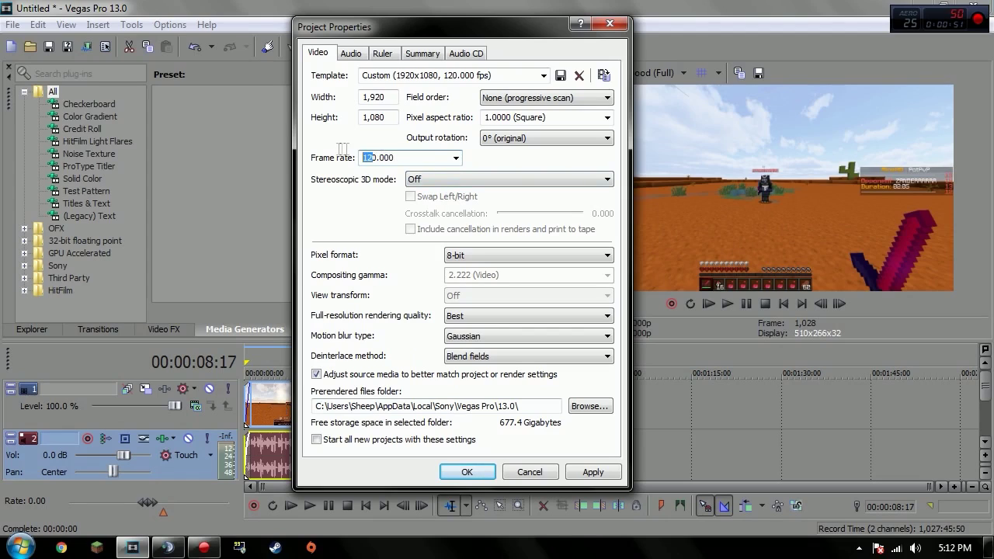
{"action": "left_click", "coordinate": [402, 156]}
Step: Keep Gaussian motion blur, Best quality and Blend fields deinterlacing, apply, and open Render As
{"action": "left_click", "coordinate": [486, 340]}
{"action": "left_click", "coordinate": [489, 340]}
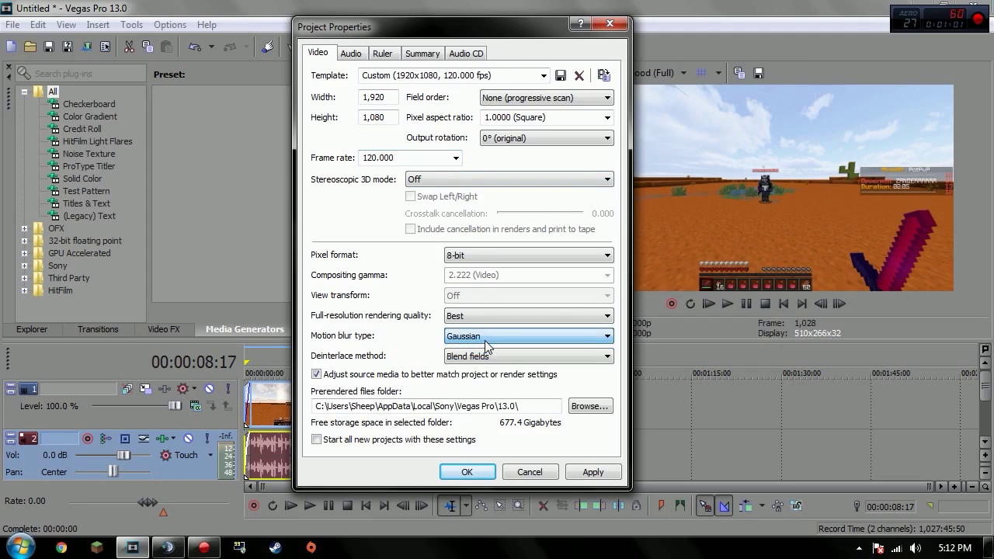
{"action": "left_click", "coordinate": [490, 336]}
{"action": "left_click", "coordinate": [491, 338]}
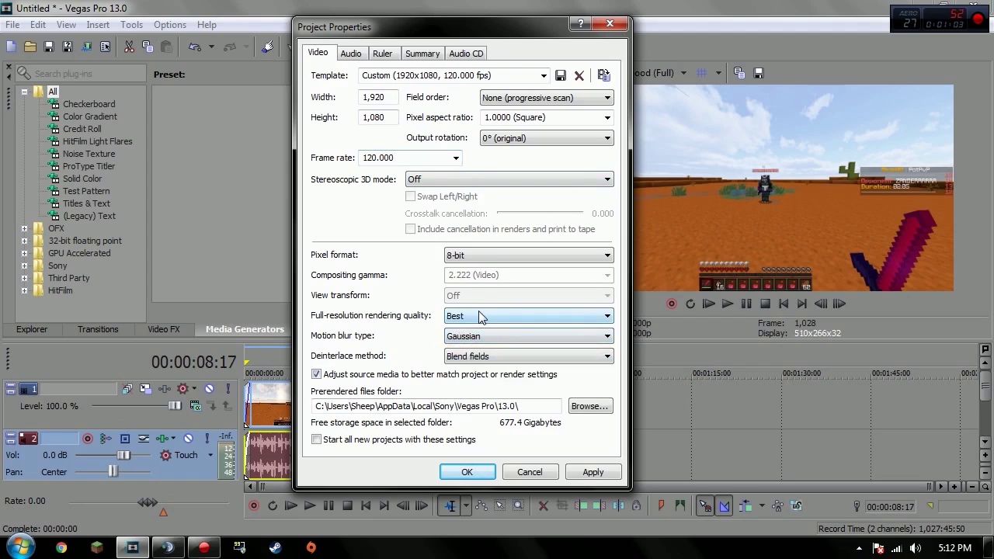
{"action": "left_click", "coordinate": [479, 317]}
{"action": "left_click", "coordinate": [479, 316]}
{"action": "left_click", "coordinate": [452, 357]}
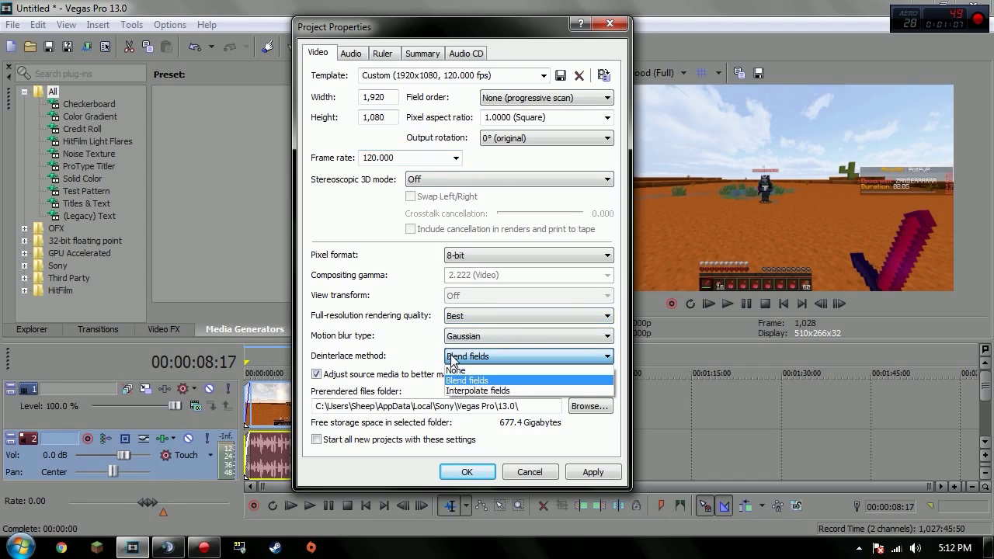
{"action": "left_click", "coordinate": [462, 358]}
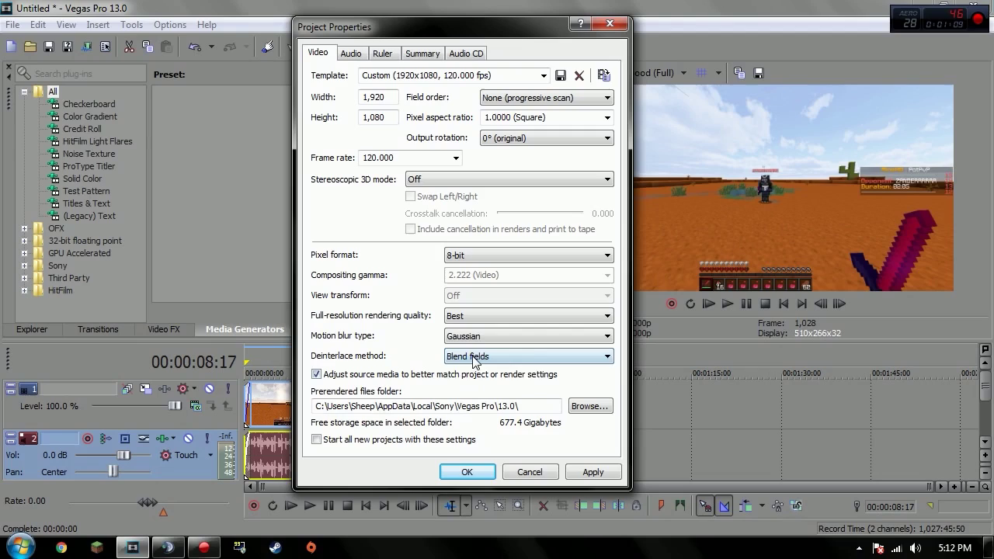
{"action": "left_click", "coordinate": [473, 359]}
{"action": "left_click", "coordinate": [475, 362]}
{"action": "left_click", "coordinate": [467, 472]}
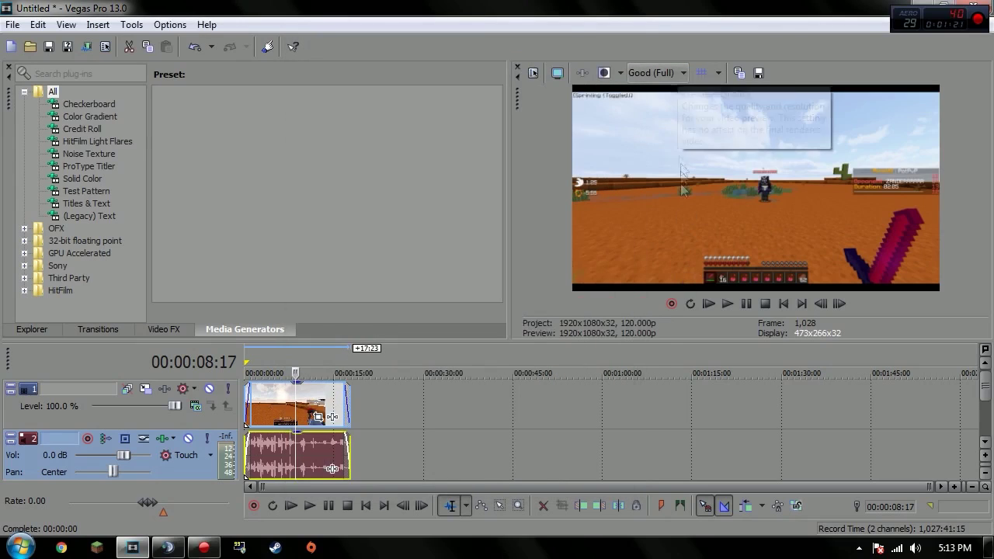
{"action": "left_click", "coordinate": [86, 47]}
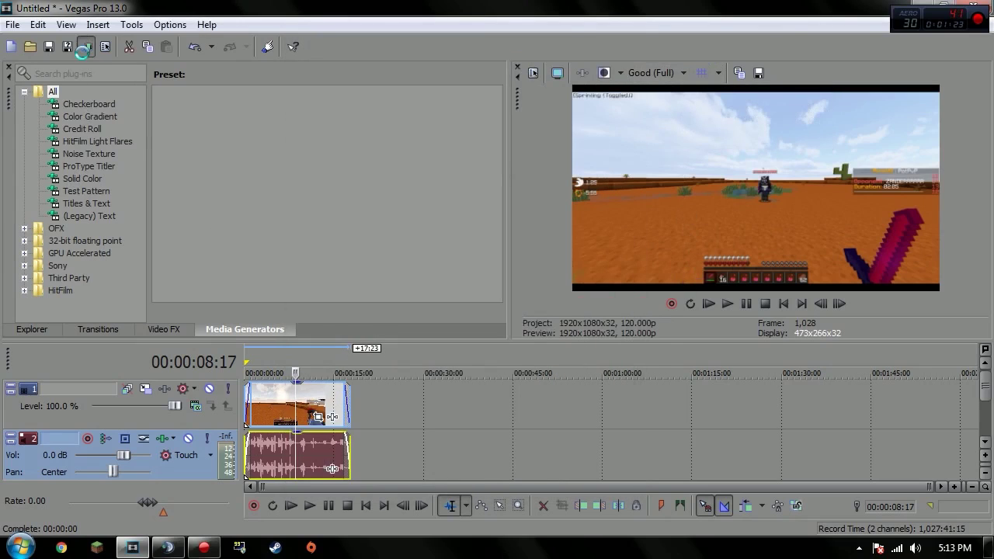
Step: Pick the Windows Media Video V11 template 6 Mbps HD 720-30p Video and customize it
{"action": "left_click", "coordinate": [246, 150]}
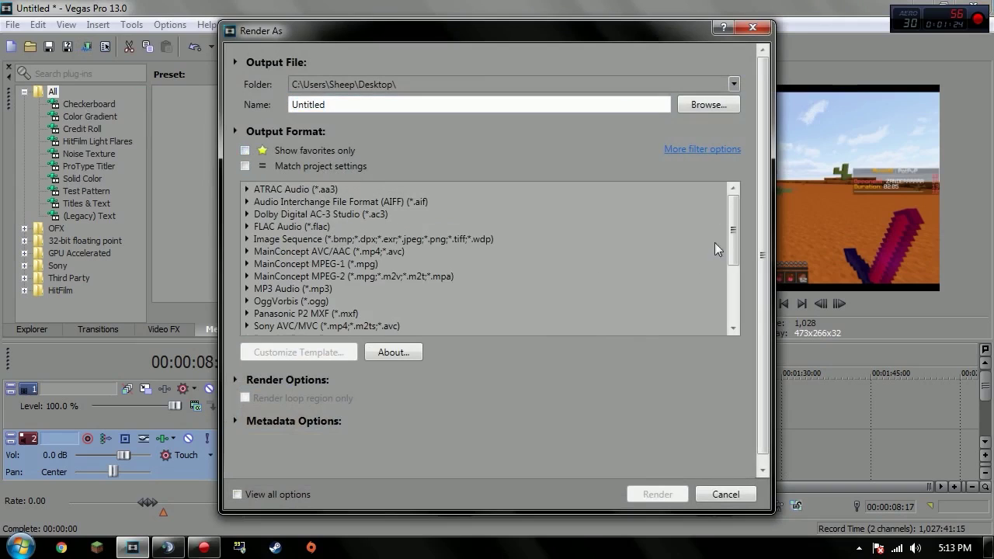
{"action": "scroll", "coordinate": [735, 238], "scroll_direction": "down", "scroll_amount": 3}
{"action": "left_click", "coordinate": [494, 318]}
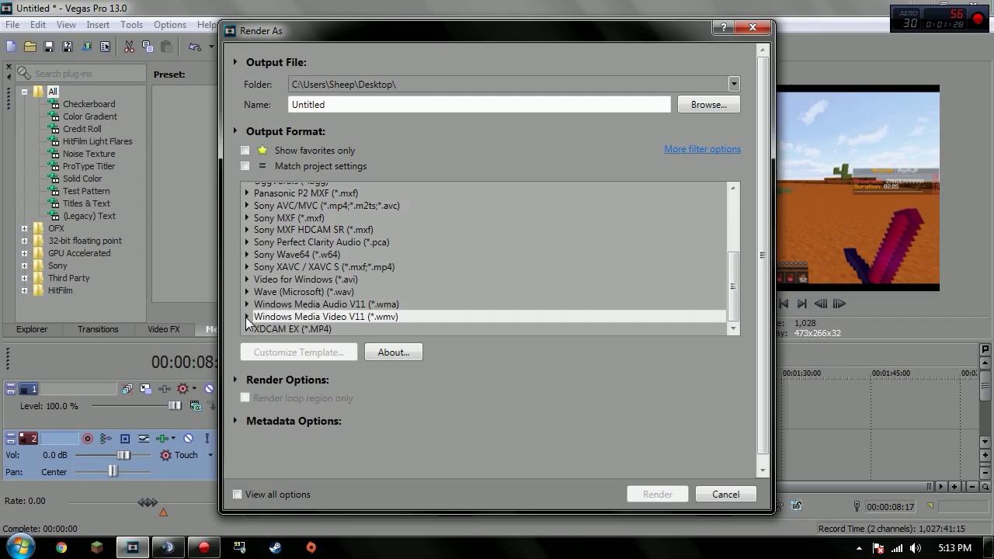
{"action": "left_click", "coordinate": [246, 319]}
{"action": "scroll", "coordinate": [431, 326], "scroll_direction": "down", "scroll_amount": 2}
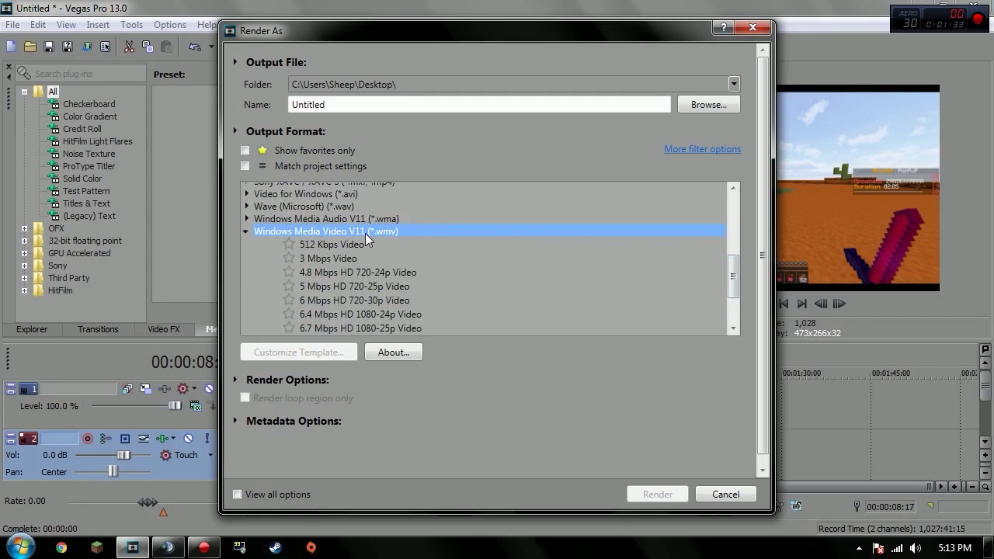
{"action": "scroll", "coordinate": [384, 267], "scroll_direction": "down", "scroll_amount": 2}
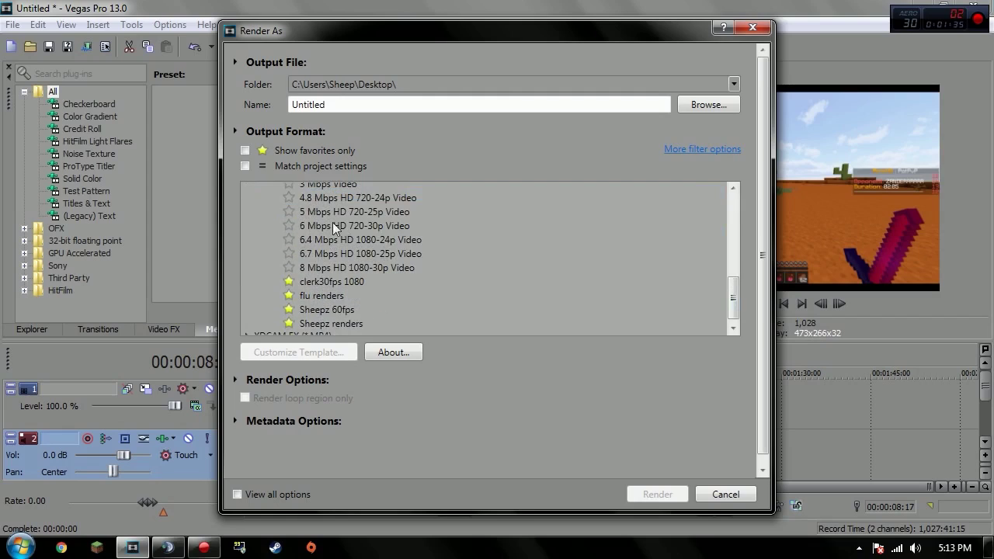
{"action": "left_click", "coordinate": [371, 225]}
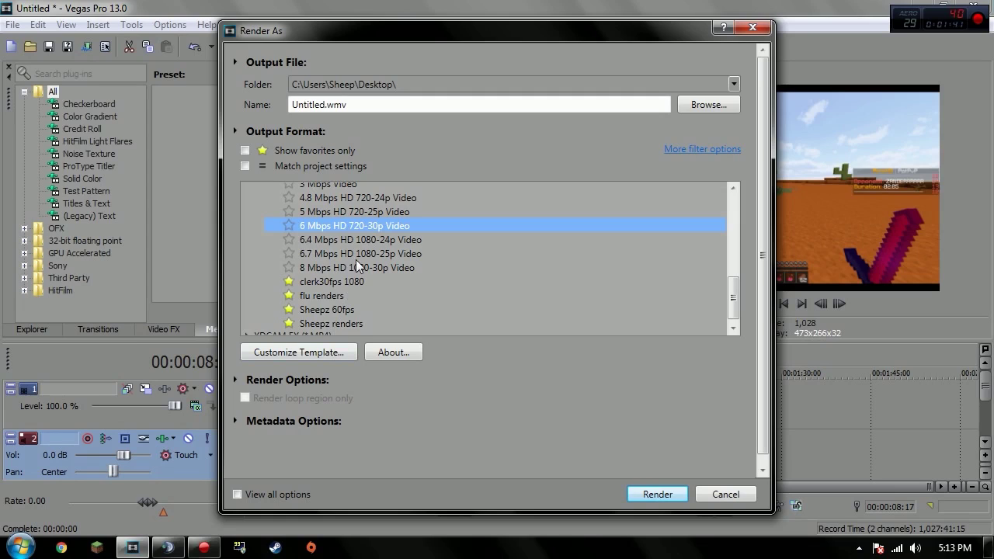
{"action": "left_click", "coordinate": [306, 353]}
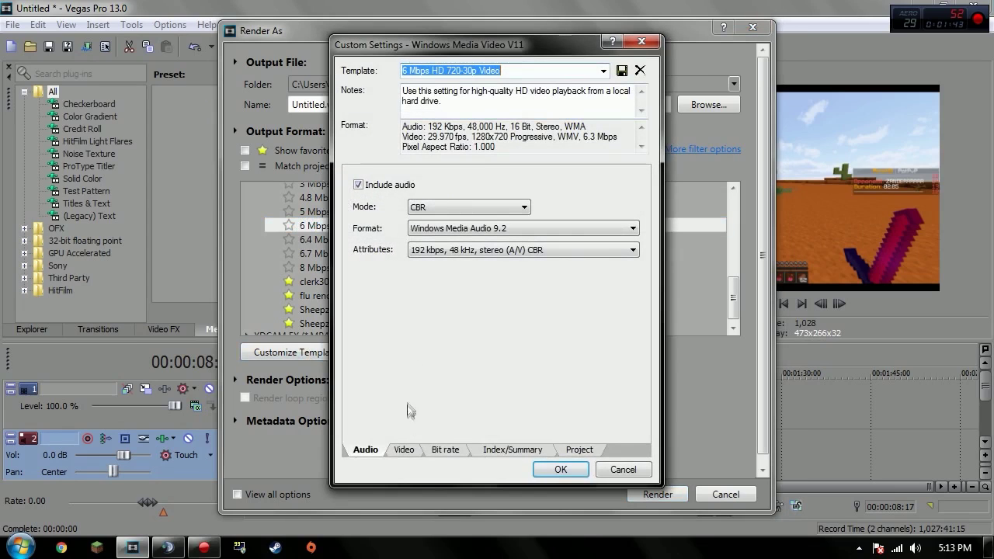
Step: Review the template's video and audio settings, keeping image size and 1.000 (Square) pixel aspect
{"action": "left_click", "coordinate": [404, 449]}
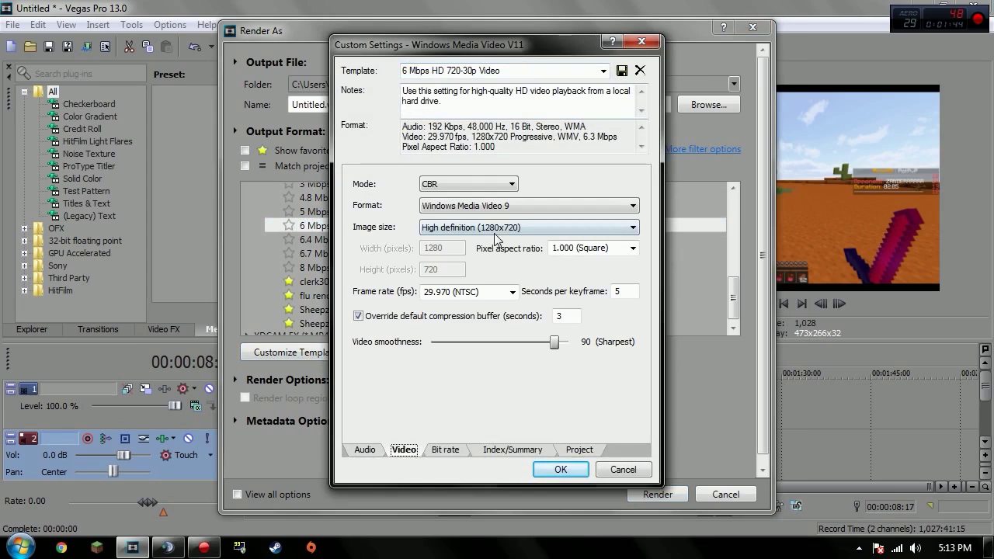
{"action": "left_click", "coordinate": [364, 449]}
{"action": "left_click", "coordinate": [404, 454]}
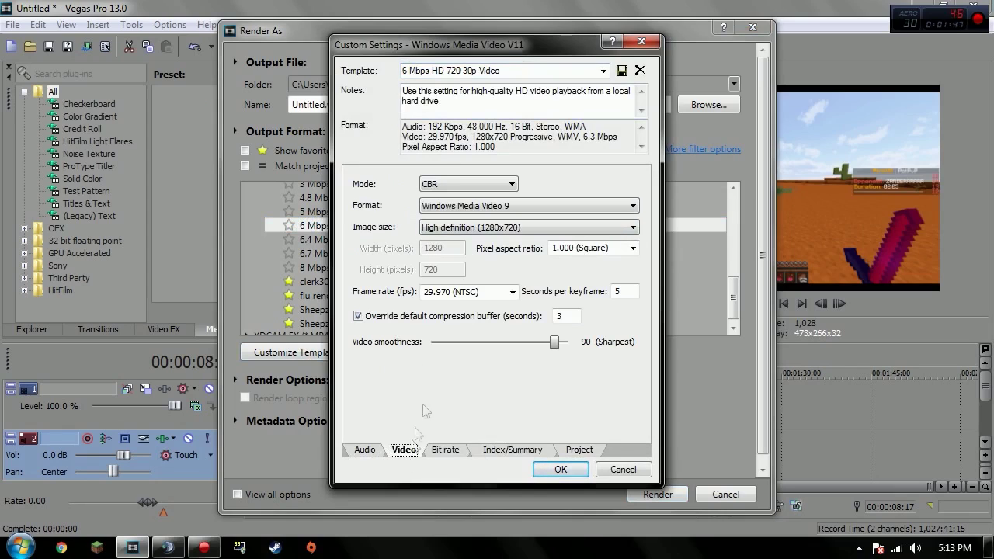
{"action": "left_click", "coordinate": [516, 228]}
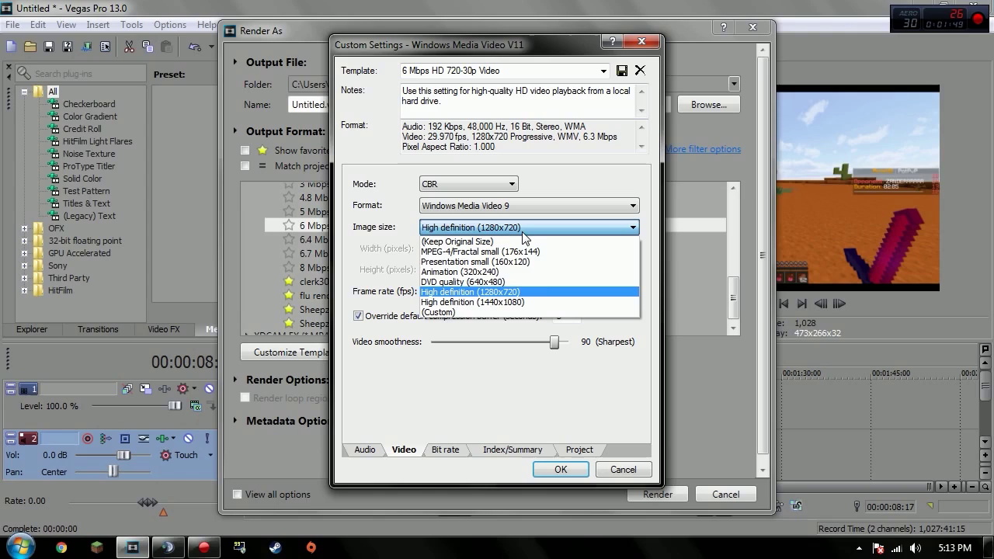
{"action": "left_click", "coordinate": [516, 227]}
{"action": "left_click", "coordinate": [630, 249]}
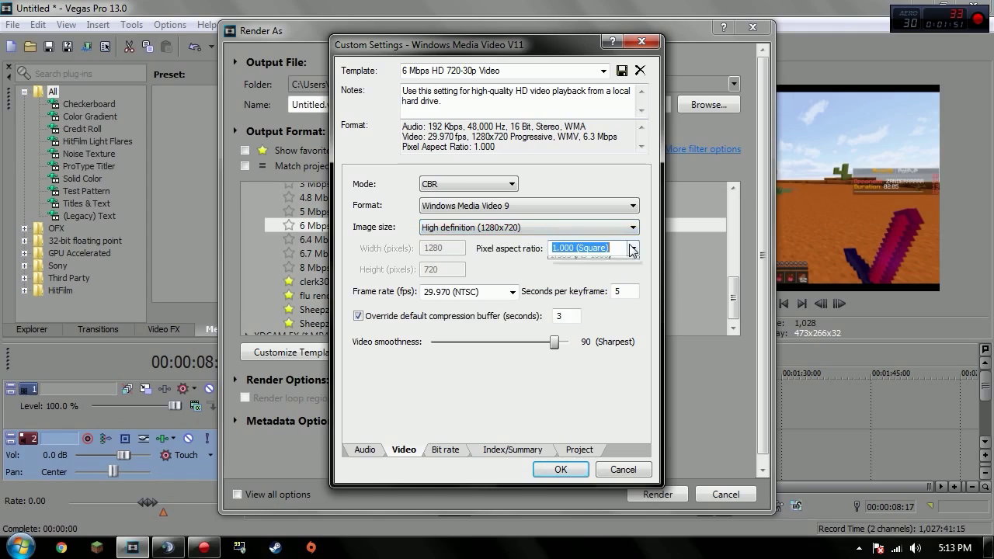
{"action": "left_click", "coordinate": [631, 249]}
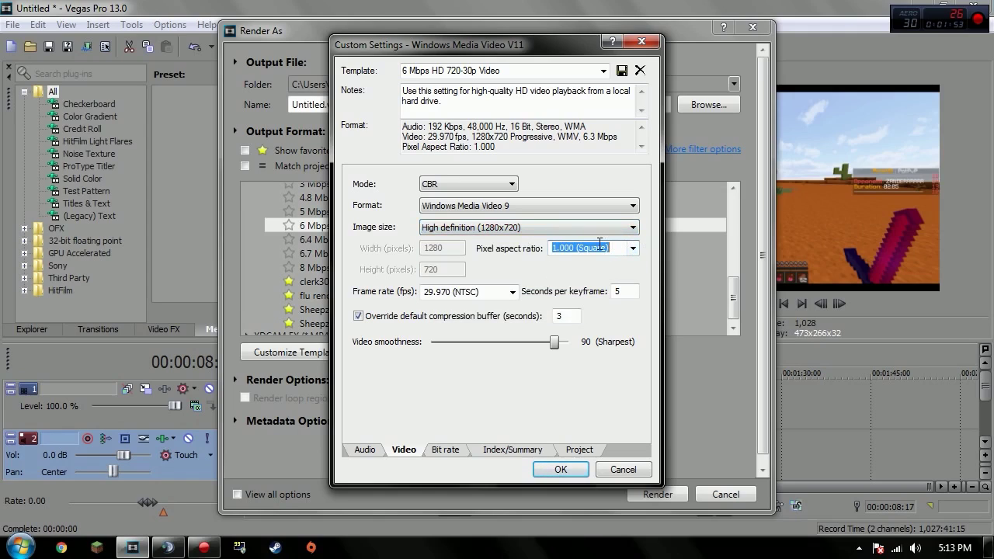
Step: Set the video frame rate to 30 and raise video smoothness from 90 to 100
{"action": "left_click", "coordinate": [514, 292]}
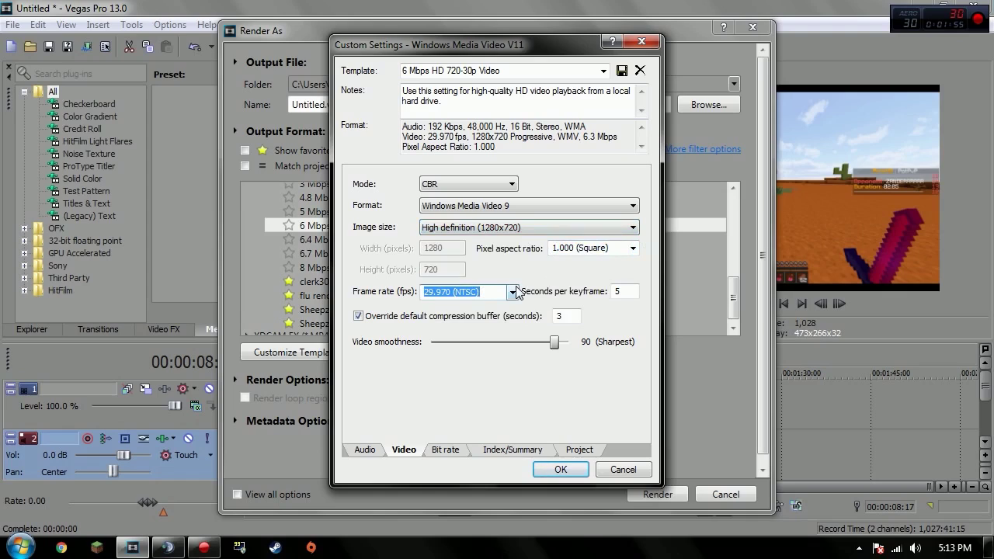
{"action": "type", "text": "30"}
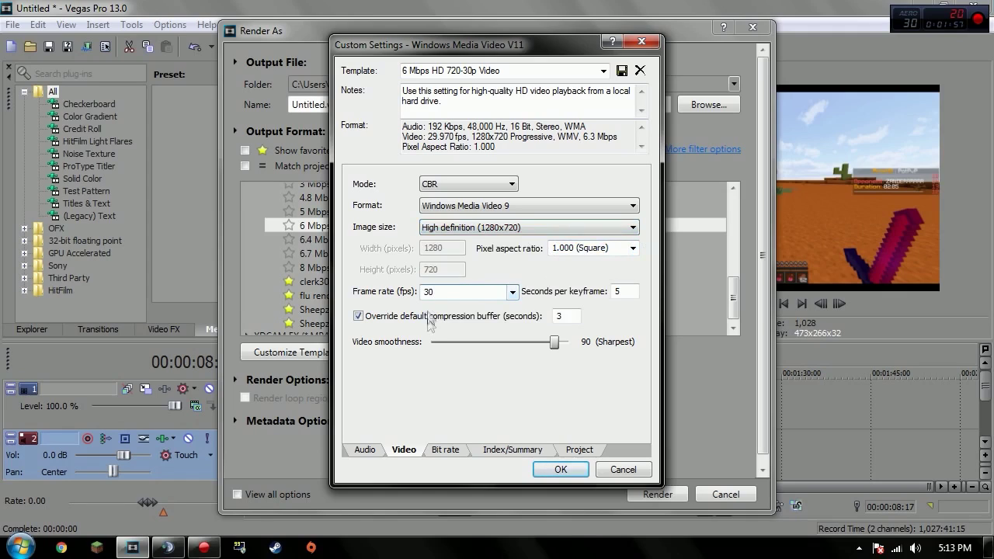
{"action": "left_click_drag", "start_coordinate": [558, 345], "coordinate": [573, 342]}
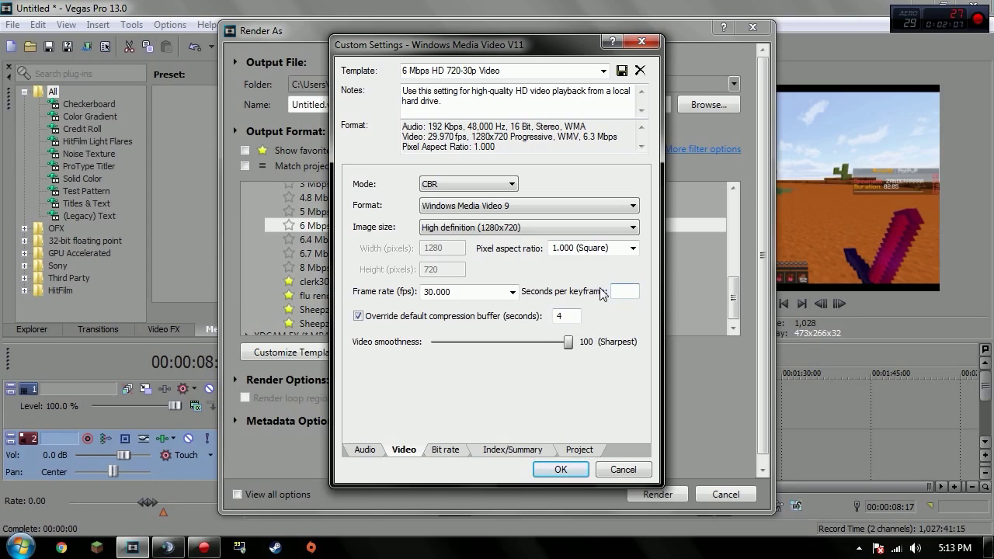
{"action": "left_click", "coordinate": [573, 316]}
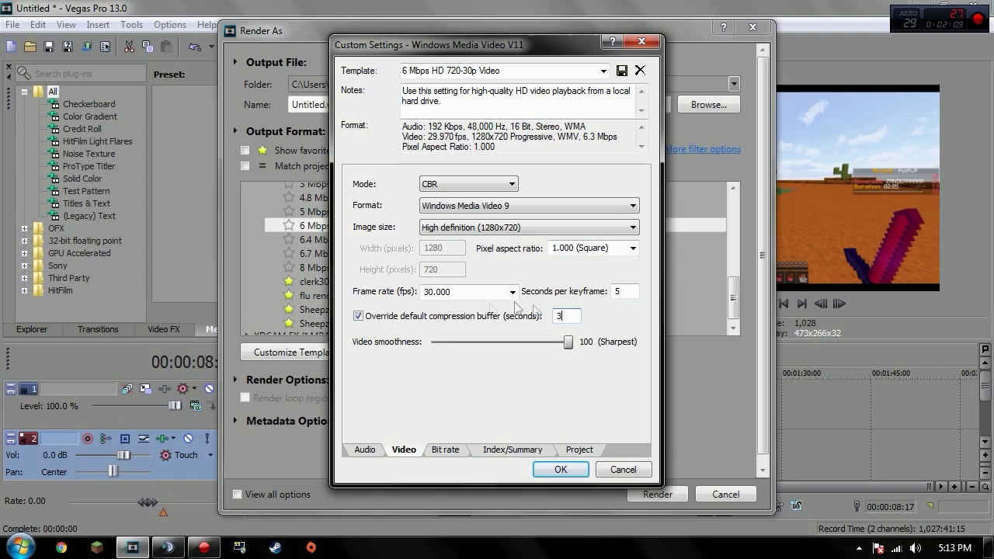
Step: Set the Internet/LAN bit rate to 25M and video rendering quality to Best
{"action": "left_click", "coordinate": [454, 450]}
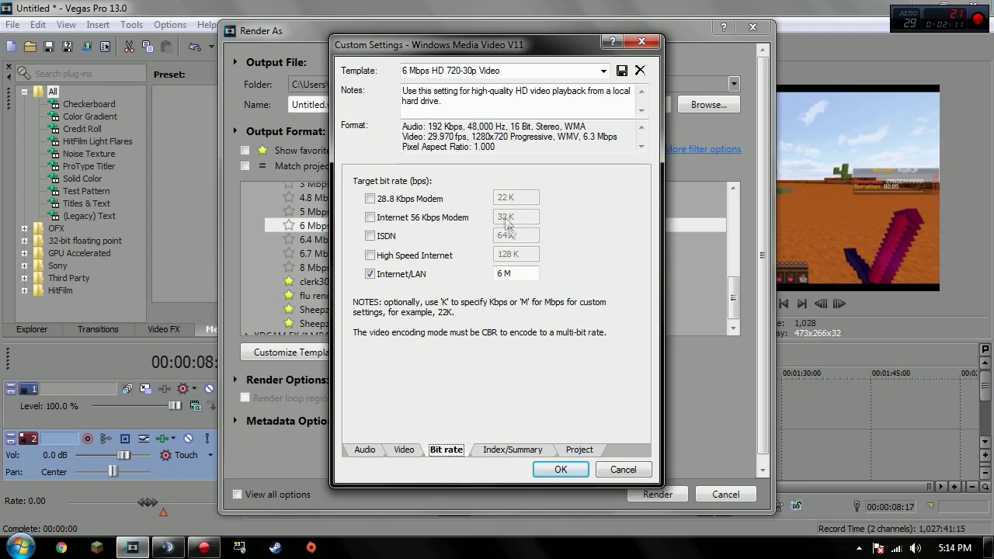
{"action": "left_click", "coordinate": [503, 273]}
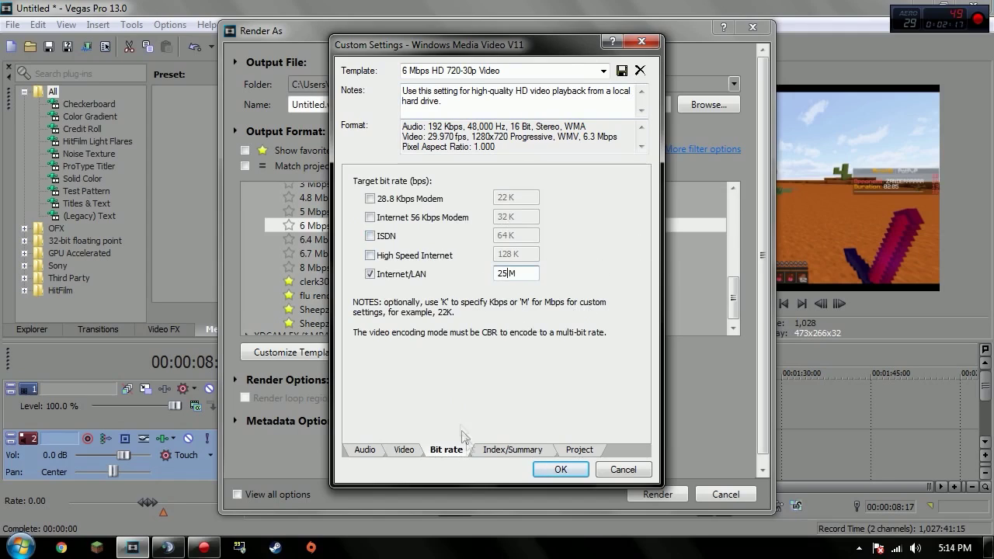
{"action": "left_click", "coordinate": [490, 451]}
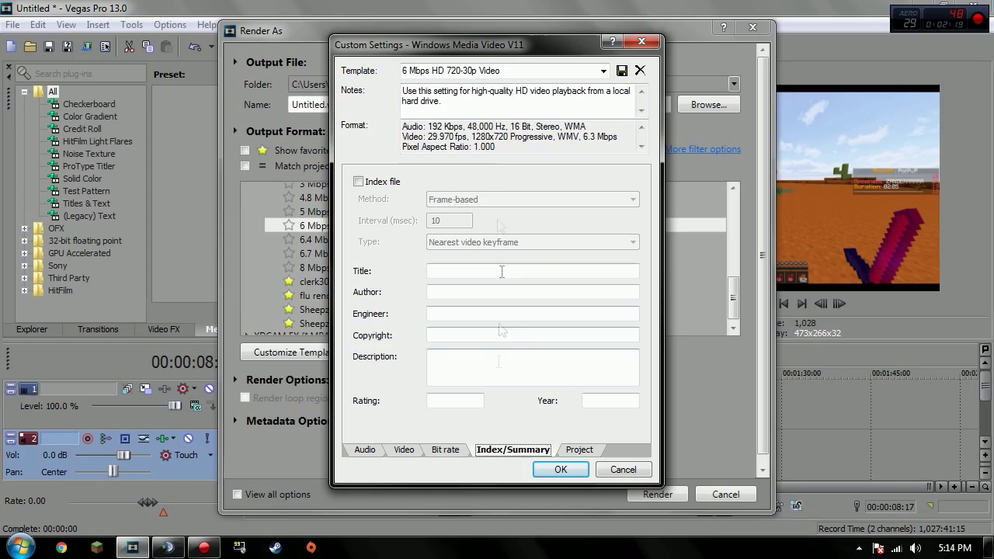
{"action": "left_click", "coordinate": [579, 450]}
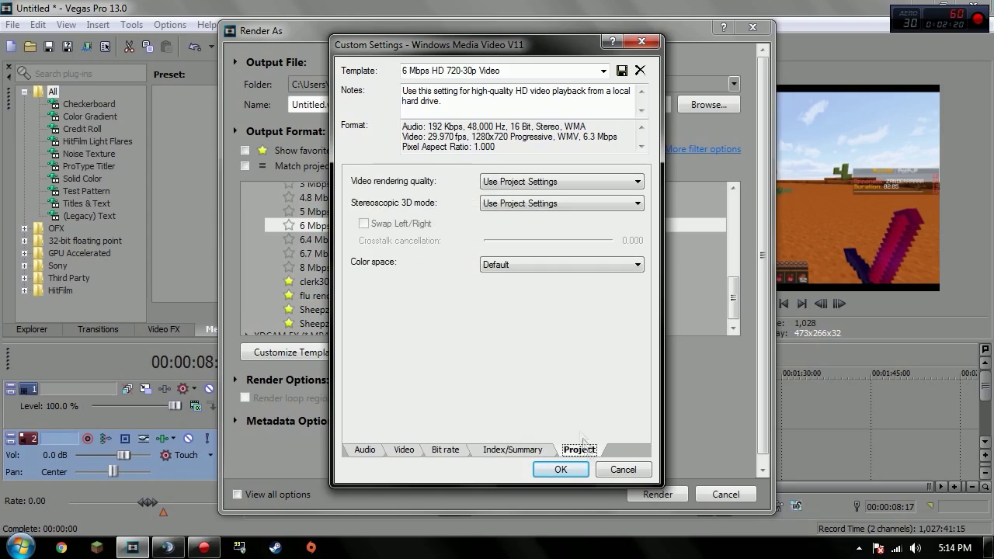
{"action": "left_click", "coordinate": [547, 183]}
{"action": "left_click", "coordinate": [535, 226]}
{"action": "left_click", "coordinate": [528, 184]}
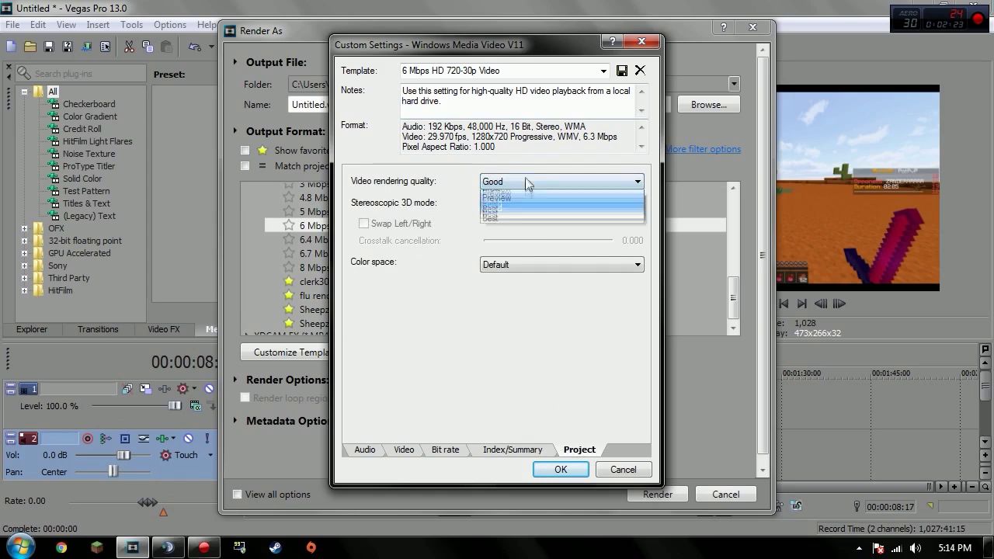
{"action": "left_click", "coordinate": [523, 234]}
Step: Rename the template to 'uedwpsiof', save it as a new template, and close Custom Settings
{"action": "left_click", "coordinate": [568, 71]}
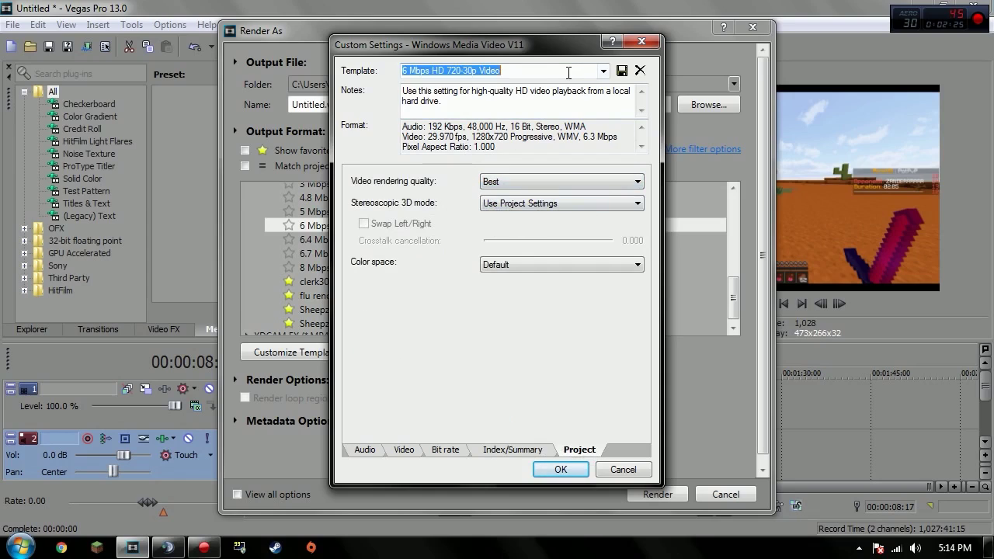
{"action": "key", "text": "BackSpace"}
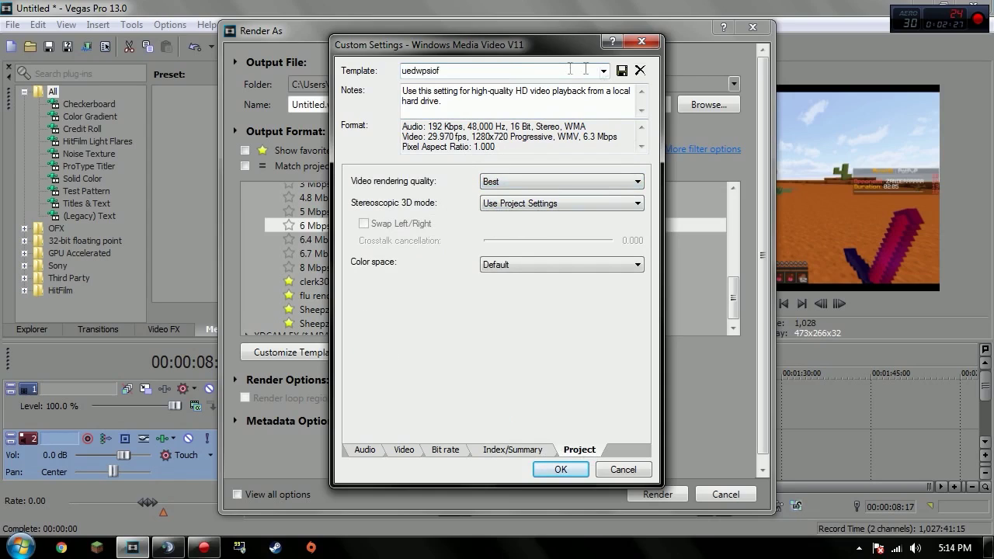
{"action": "type", "text": "uedwpsiof"}
{"action": "left_click", "coordinate": [622, 70]}
{"action": "left_click", "coordinate": [641, 41]}
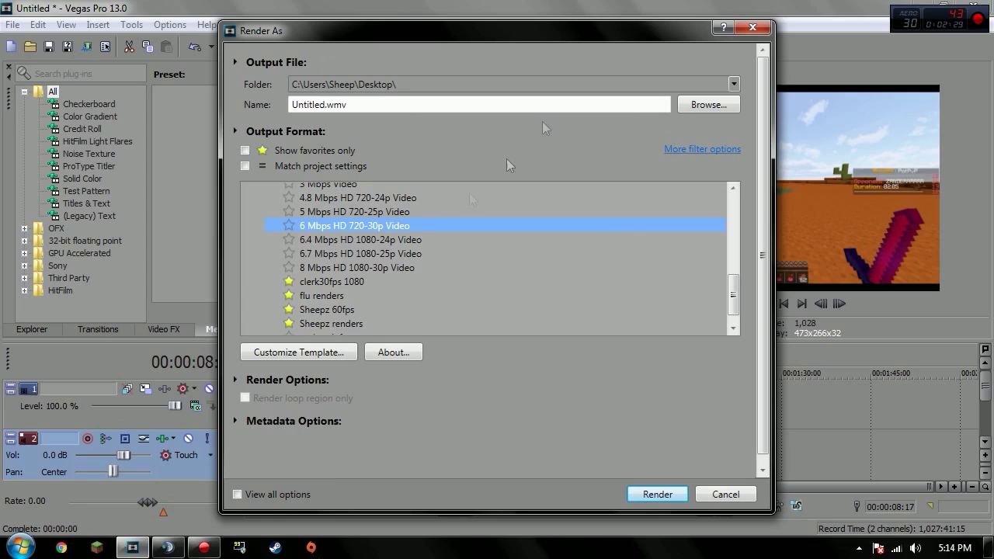
Step: Restore the favourites-only template list, close Render As, and launch Action! recording with F9
{"action": "left_click", "coordinate": [245, 150]}
{"action": "left_click", "coordinate": [752, 27]}
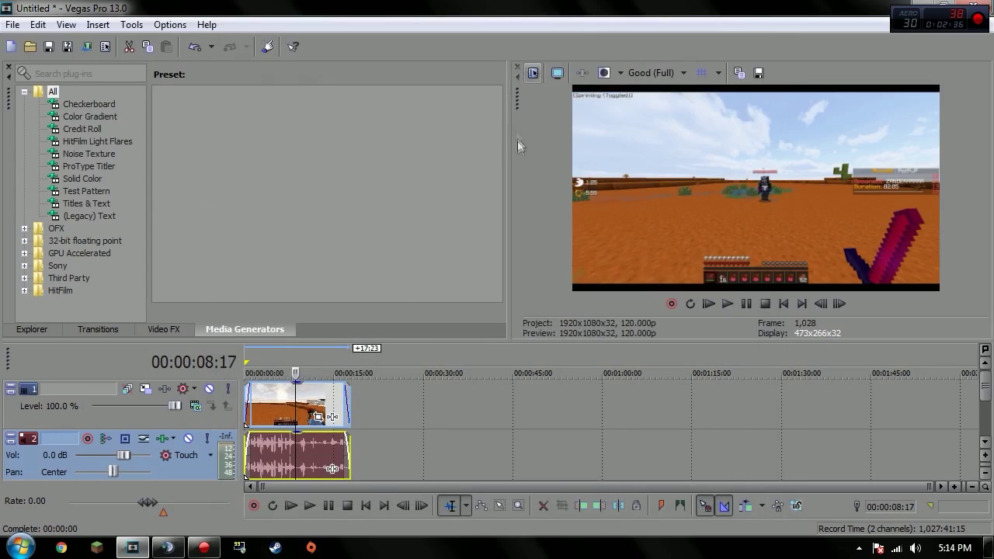
{"action": "key", "text": "F9"}
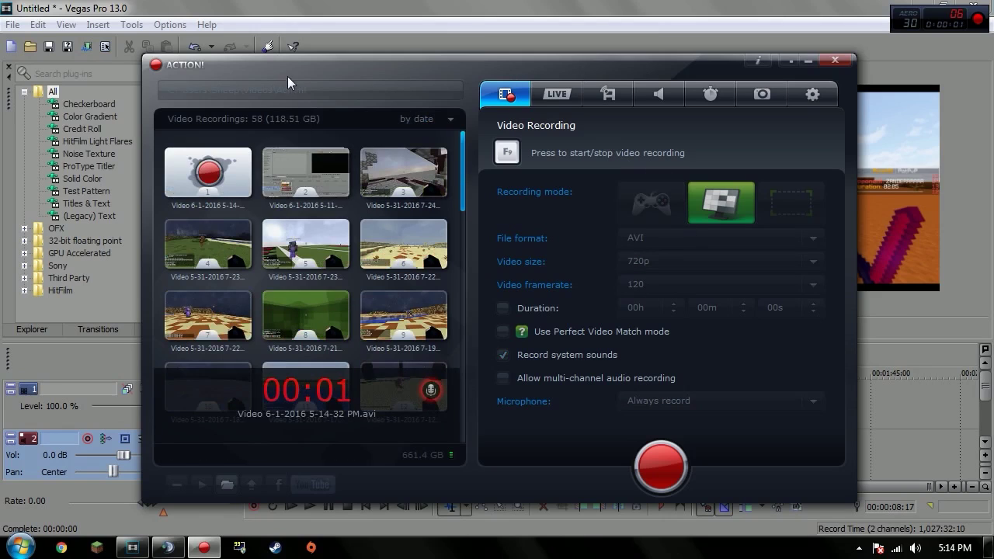
Step: Move the Action! recorder window higher on screen while recording continues
{"action": "left_click_drag", "start_coordinate": [287, 76], "coordinate": [287, 54]}
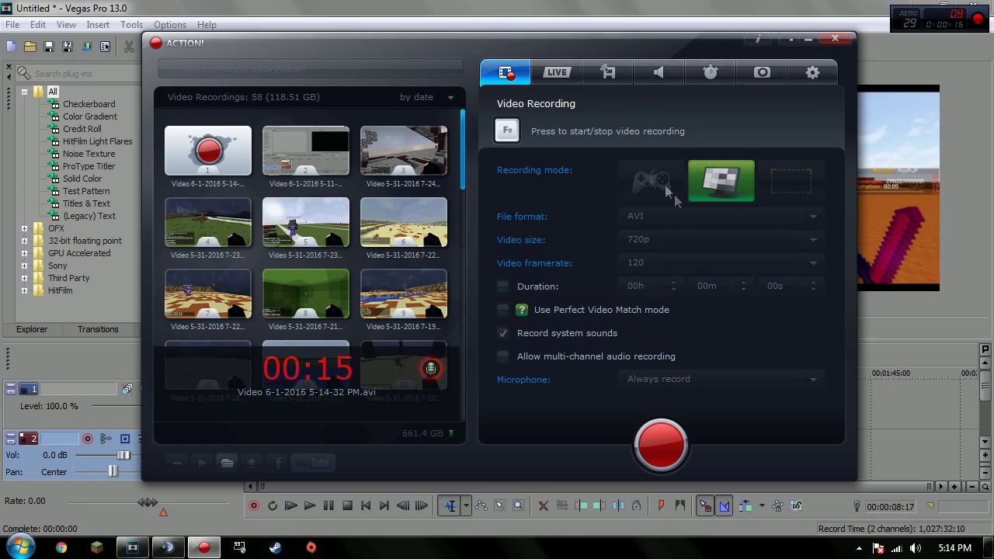
Step: Open Action! settings and check video recording options, keeping video quality at Normal
{"action": "left_click", "coordinate": [808, 81]}
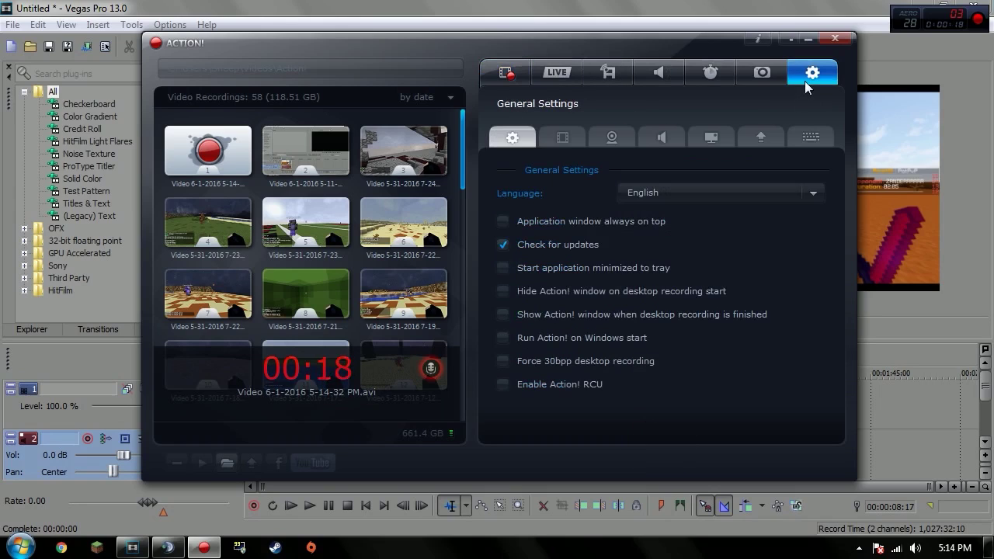
{"action": "left_click", "coordinate": [553, 139]}
{"action": "left_click", "coordinate": [511, 138]}
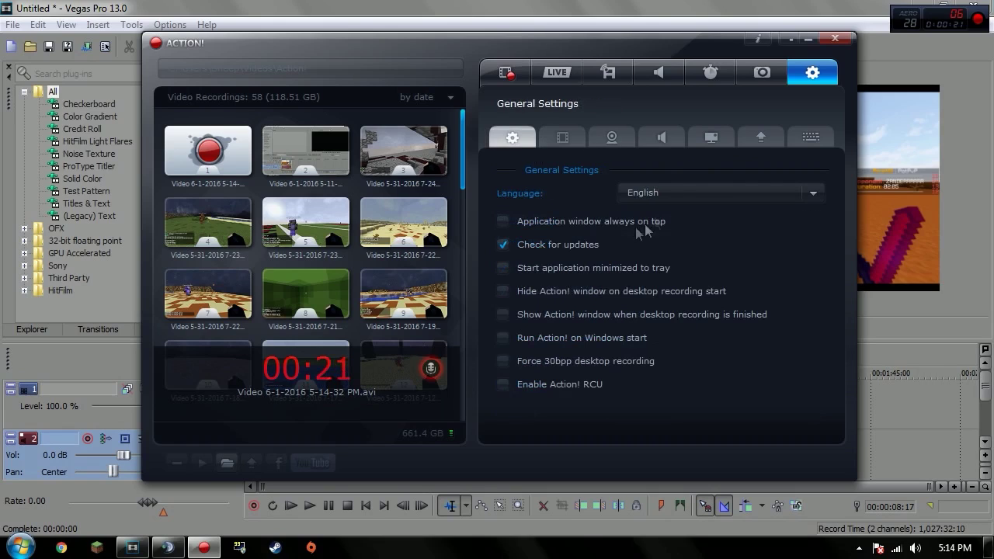
{"action": "left_click", "coordinate": [561, 140]}
{"action": "left_click", "coordinate": [678, 192]}
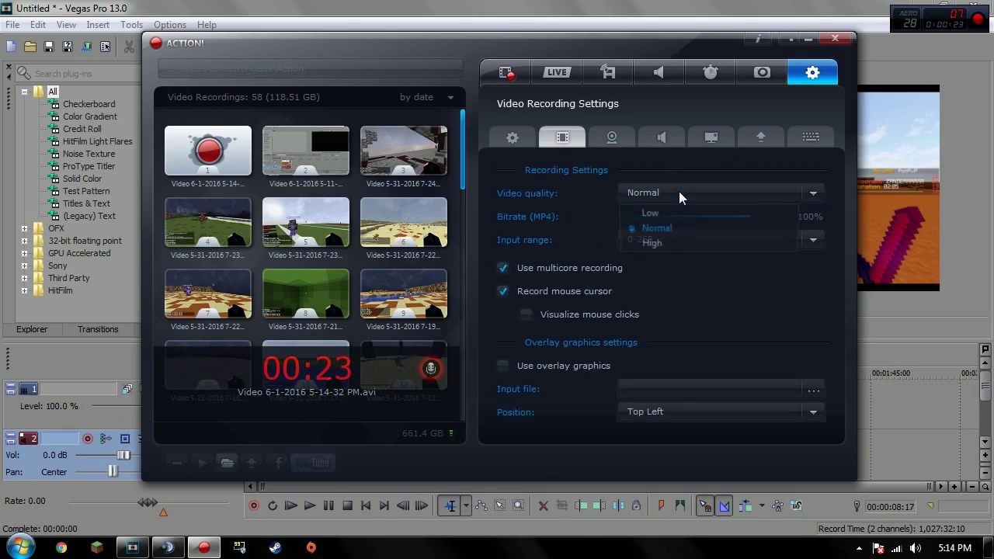
{"action": "left_click", "coordinate": [679, 191]}
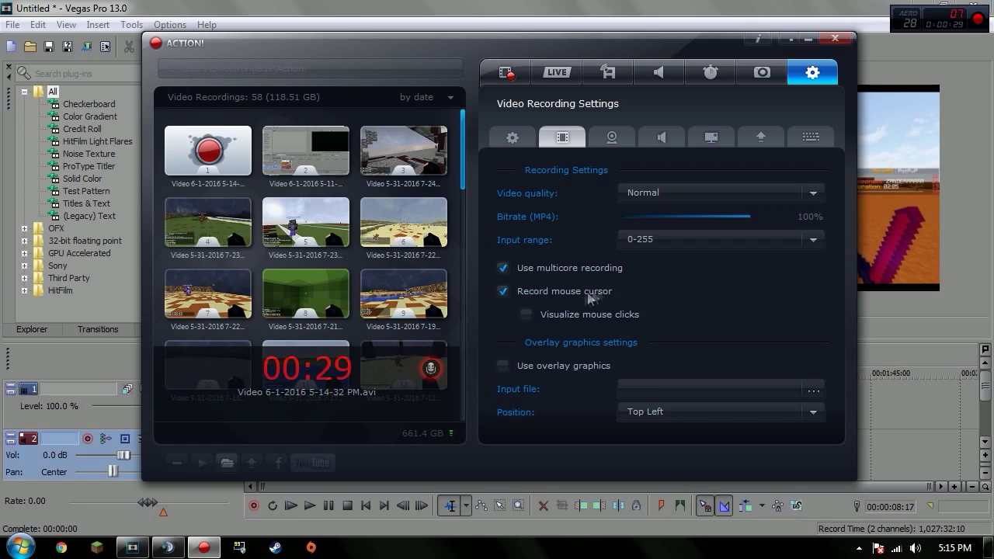
Step: Look through the Hotkeys, HUD, Audio and Webcam settings, then return to General
{"action": "left_click", "coordinate": [792, 144]}
{"action": "left_click", "coordinate": [711, 140]}
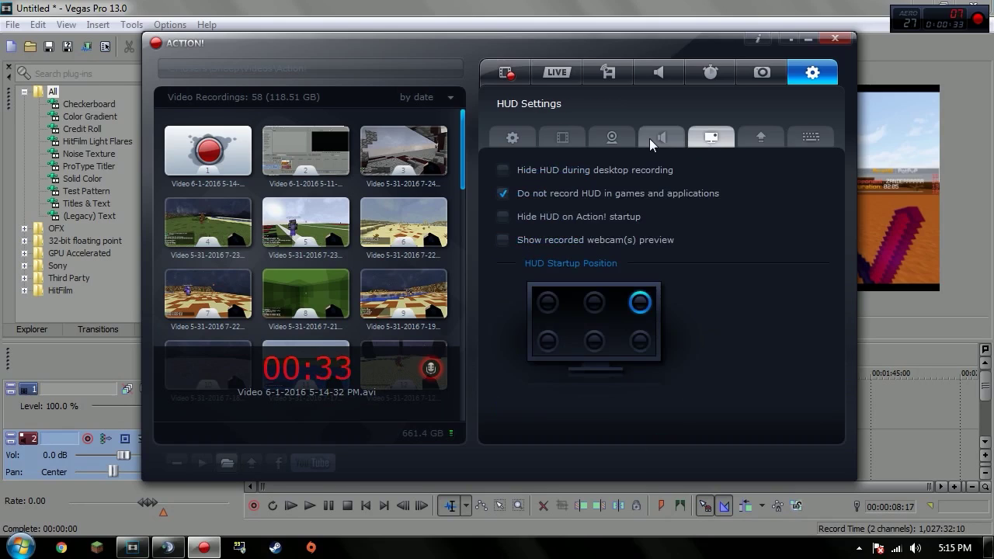
{"action": "left_click", "coordinate": [657, 139]}
{"action": "left_click", "coordinate": [612, 138]}
{"action": "left_click", "coordinate": [513, 138]}
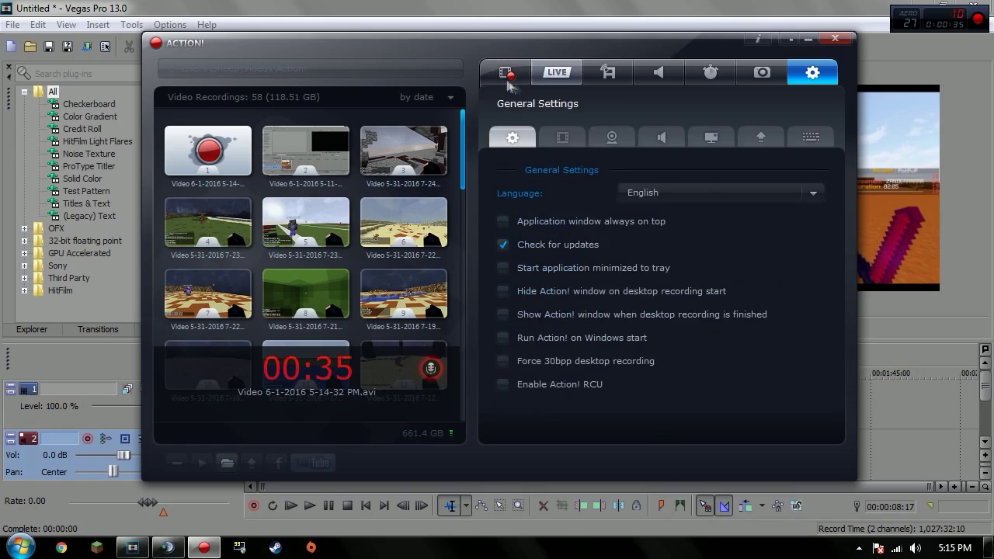
Step: Look at the LIVE and Remote panels, then return to Video Recording (AVI, 720p, 120 fps)
{"action": "left_click", "coordinate": [507, 78]}
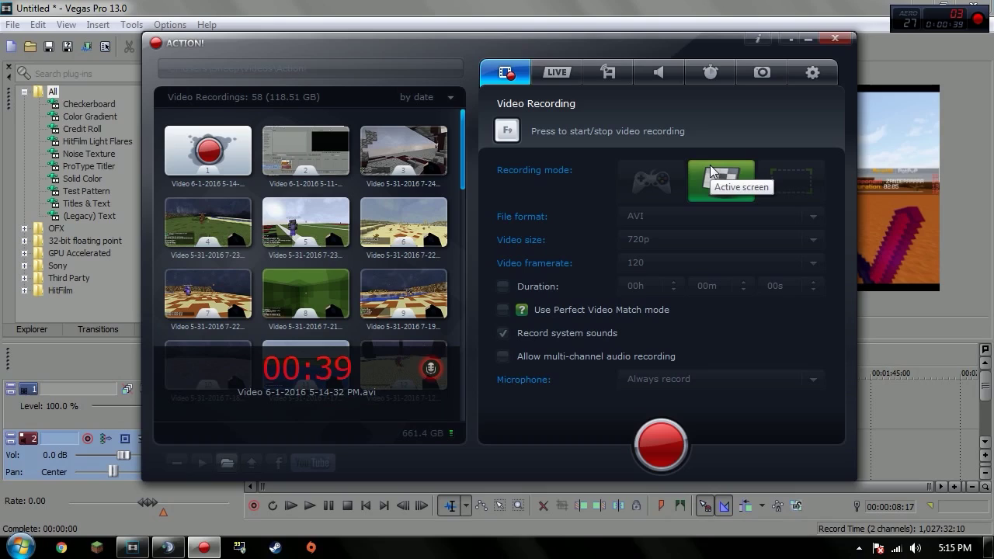
{"action": "left_click", "coordinate": [556, 71]}
{"action": "left_click", "coordinate": [608, 72]}
{"action": "left_click", "coordinate": [516, 72]}
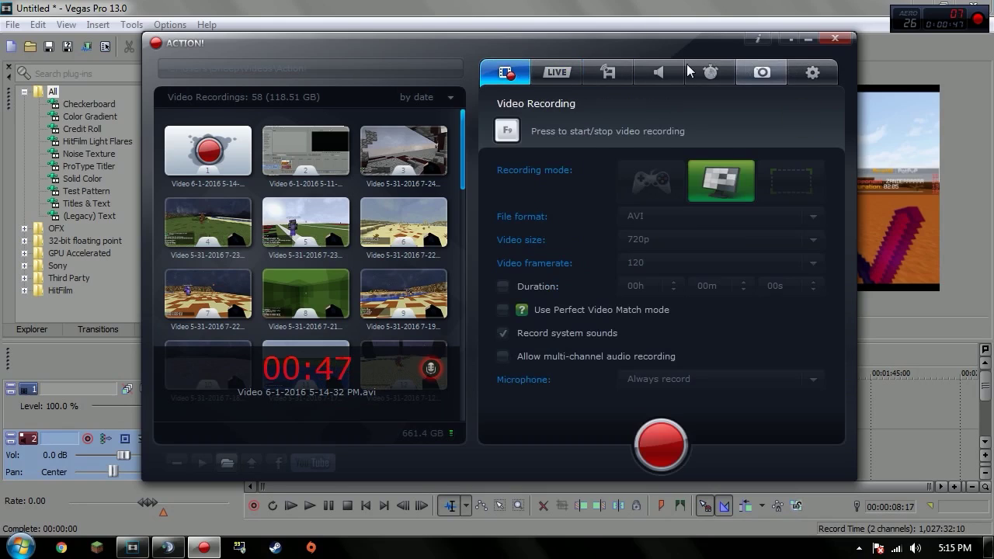